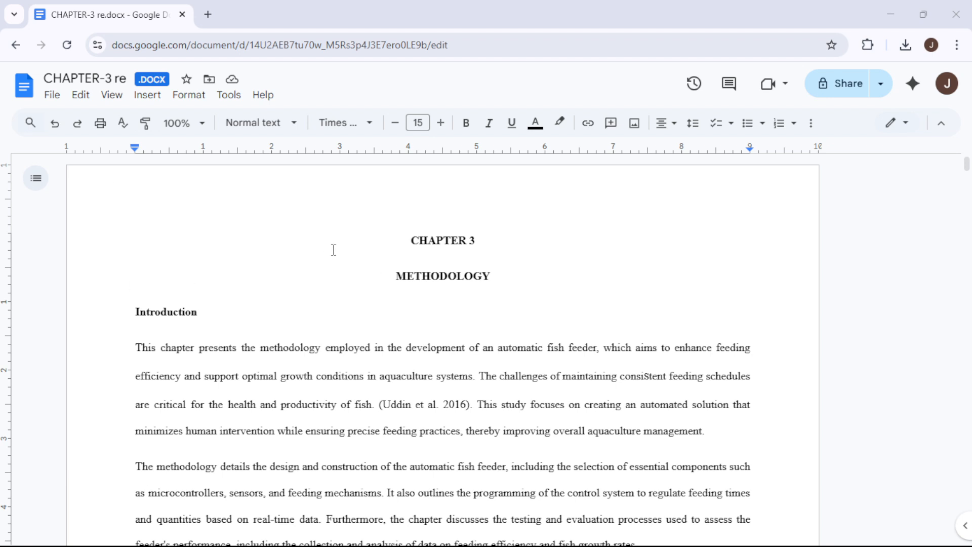
Show the document's non-printing characters and look over the section break after the introduction text.
{"action": "left_click", "coordinate": [112, 97]}
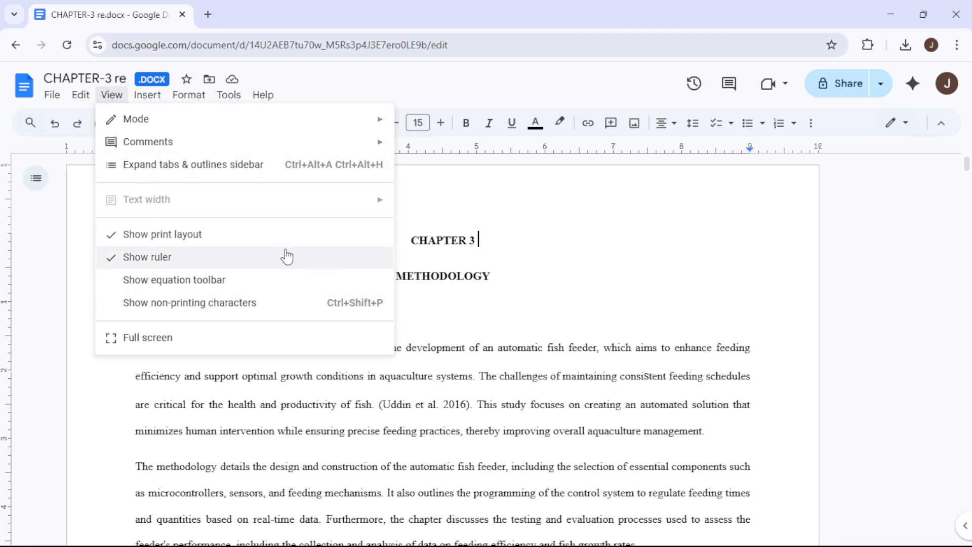
{"action": "left_click", "coordinate": [220, 305]}
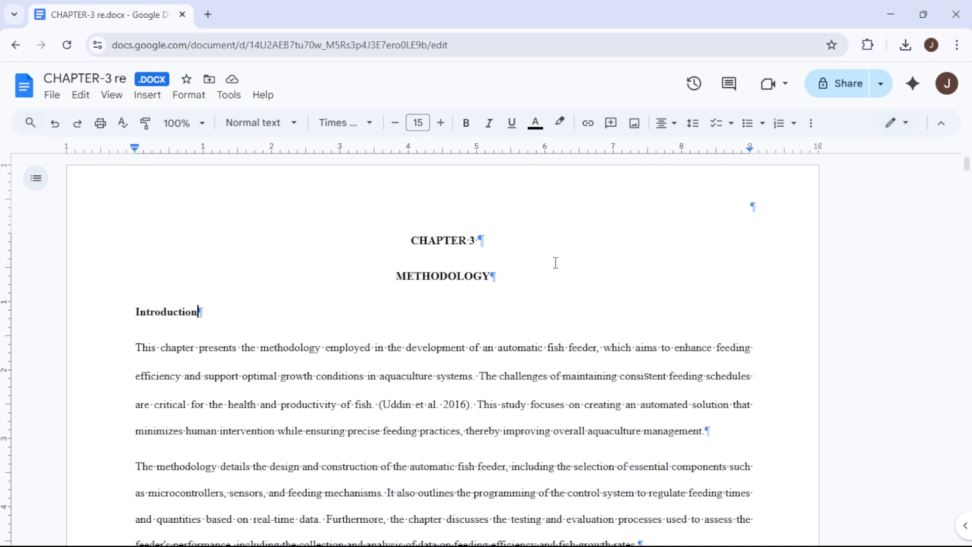
{"action": "left_click", "coordinate": [546, 362]}
{"action": "scroll", "coordinate": [518, 370], "scroll_direction": "down", "scroll_amount": 6}
{"action": "scroll", "coordinate": [506, 365], "scroll_direction": "up", "scroll_amount": 5}
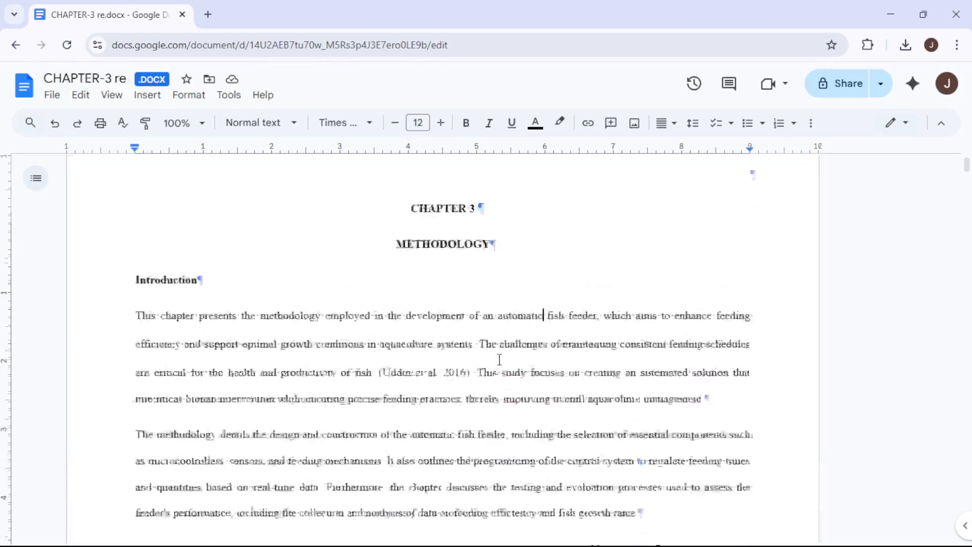
{"action": "scroll", "coordinate": [500, 359], "scroll_direction": "down", "scroll_amount": 4}
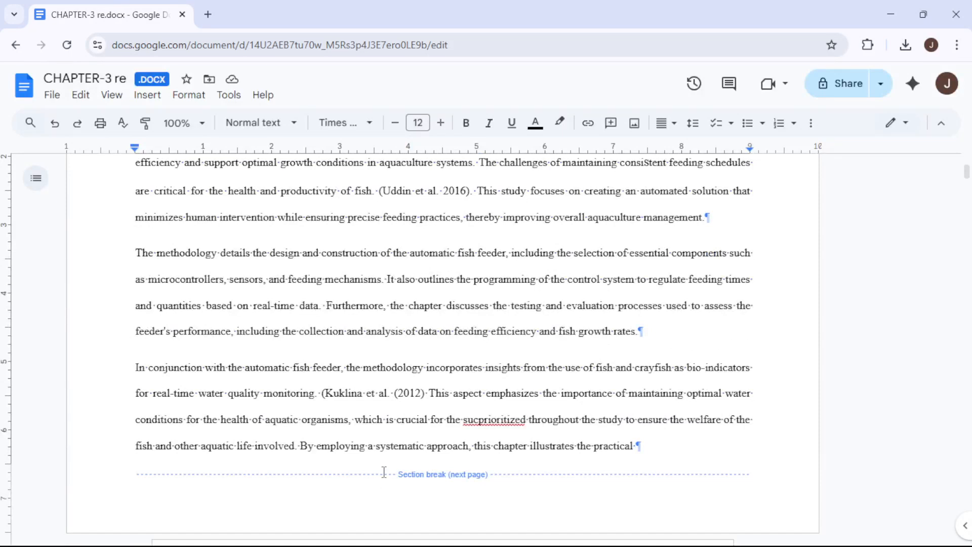
{"action": "scroll", "coordinate": [521, 413], "scroll_direction": "down", "scroll_amount": 3}
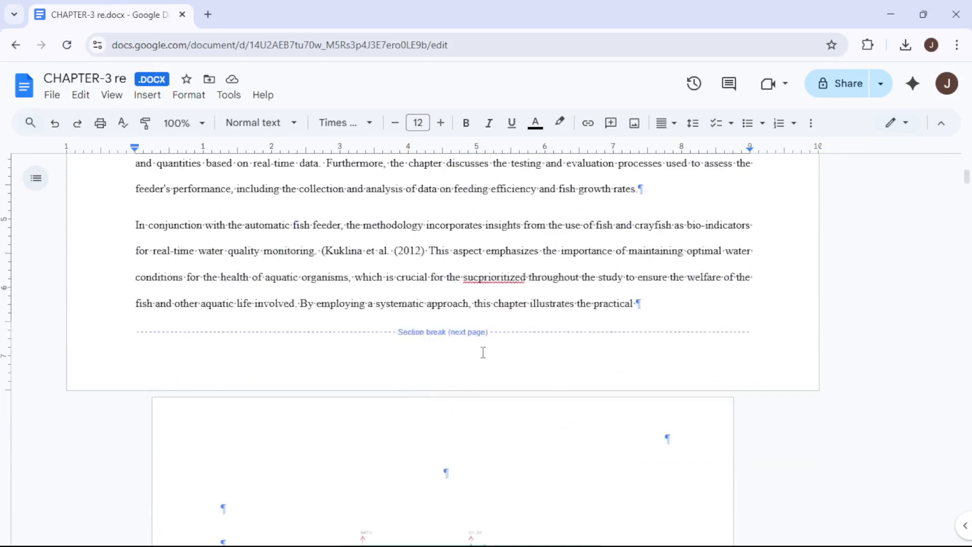
{"action": "scroll", "coordinate": [488, 339], "scroll_direction": "up", "scroll_amount": 6}
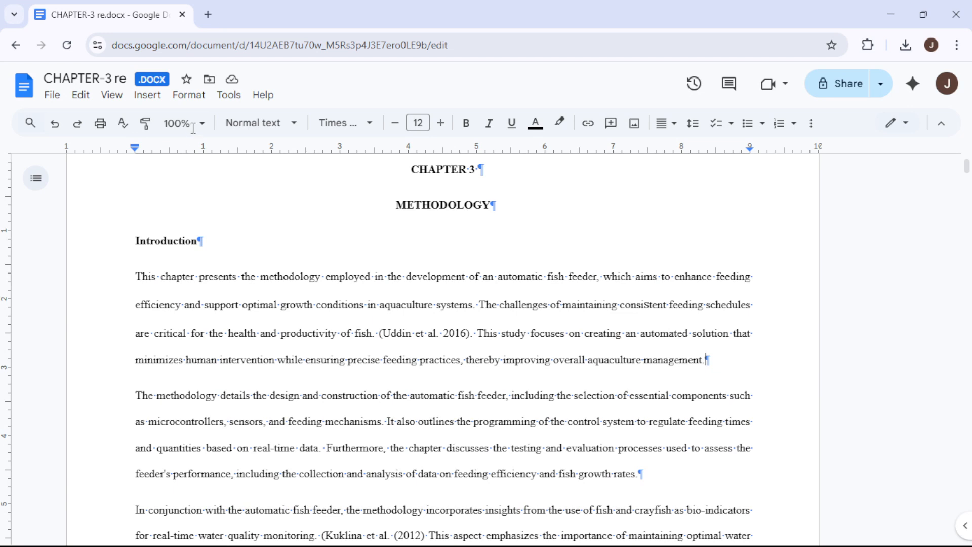
Insert a next-page section break after the first Introduction paragraph, which ends with "aquaculture management.".
{"action": "left_click", "coordinate": [148, 95]}
{"action": "left_click", "coordinate": [150, 102]}
{"action": "scroll", "coordinate": [502, 330], "scroll_direction": "down", "scroll_amount": 5}
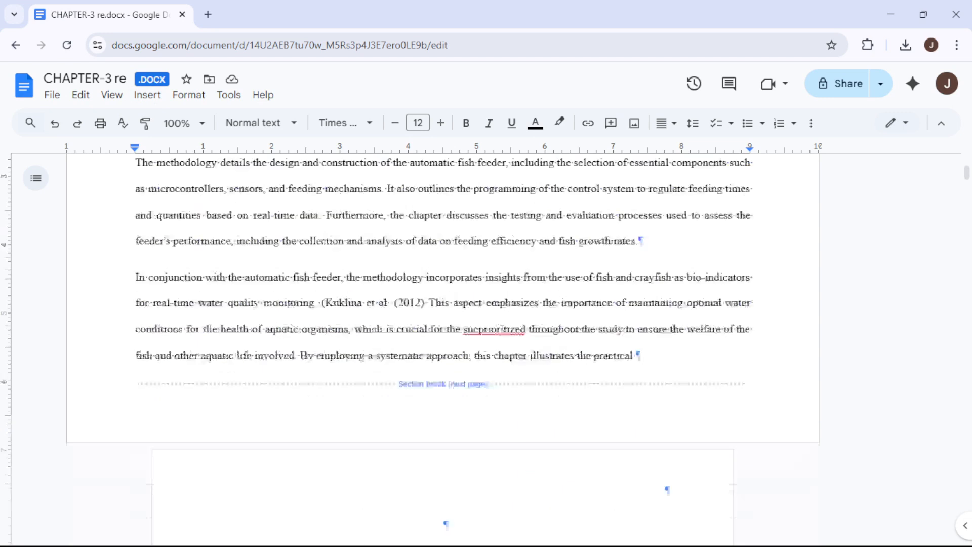
{"action": "scroll", "coordinate": [503, 330], "scroll_direction": "down", "scroll_amount": 8}
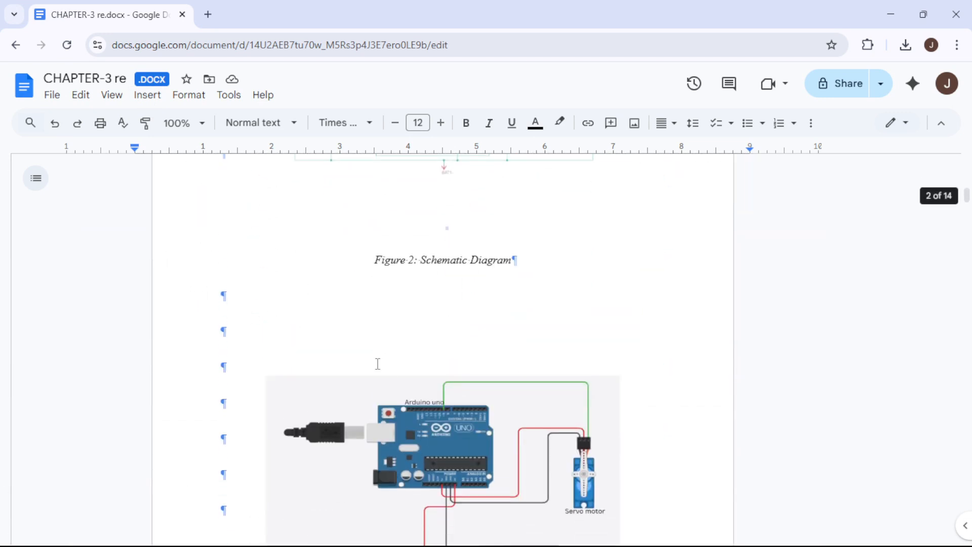
{"action": "scroll", "coordinate": [378, 362], "scroll_direction": "up", "scroll_amount": 4}
{"action": "scroll", "coordinate": [393, 371], "scroll_direction": "up", "scroll_amount": 10}
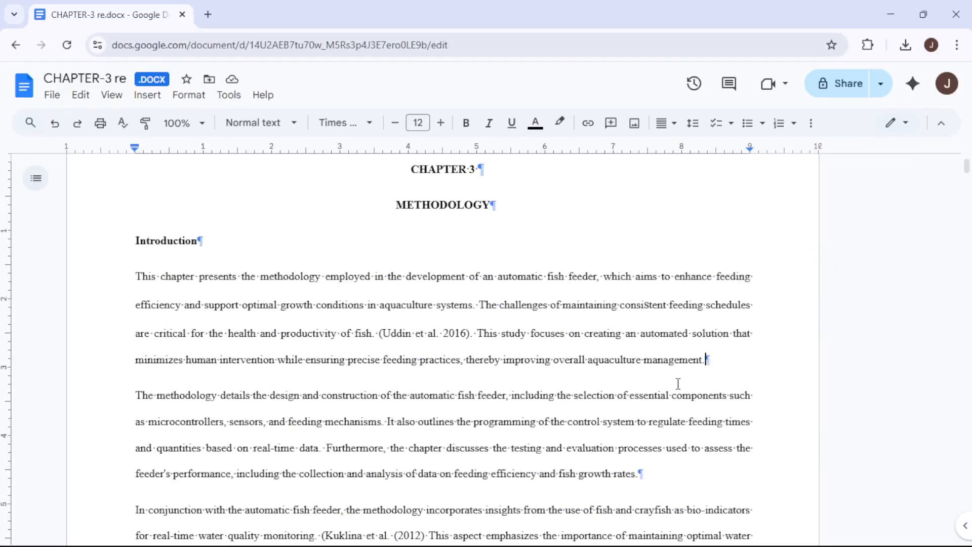
{"action": "scroll", "coordinate": [658, 364], "scroll_direction": "down", "scroll_amount": 2}
{"action": "scroll", "coordinate": [647, 356], "scroll_direction": "up", "scroll_amount": 2}
{"action": "left_click", "coordinate": [158, 103]}
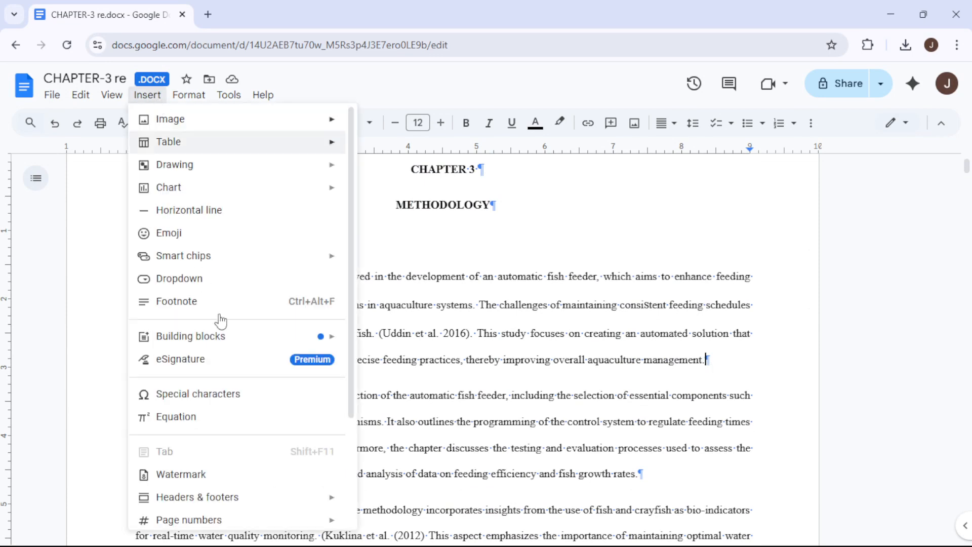
{"action": "scroll", "coordinate": [222, 489], "scroll_direction": "down", "scroll_amount": 3}
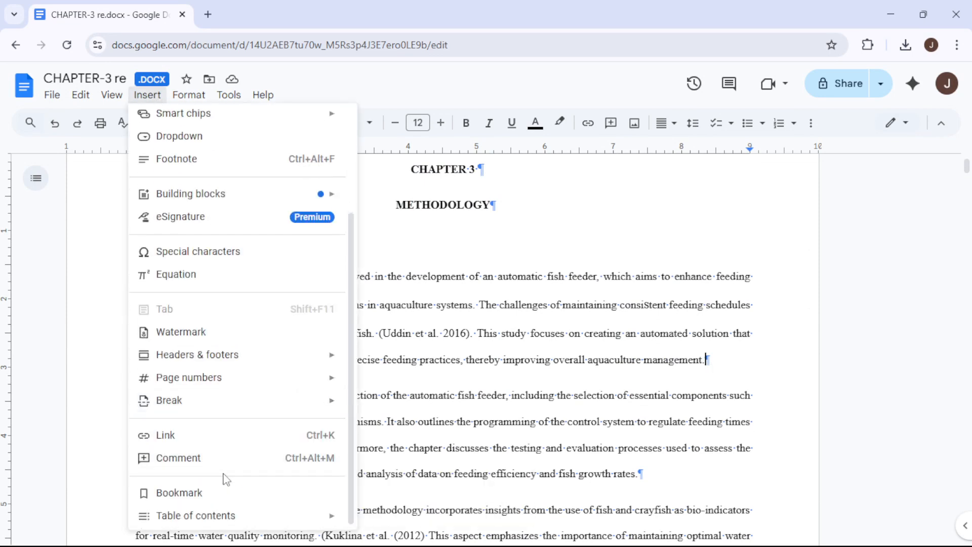
{"action": "mouse_move", "coordinate": [262, 414]}
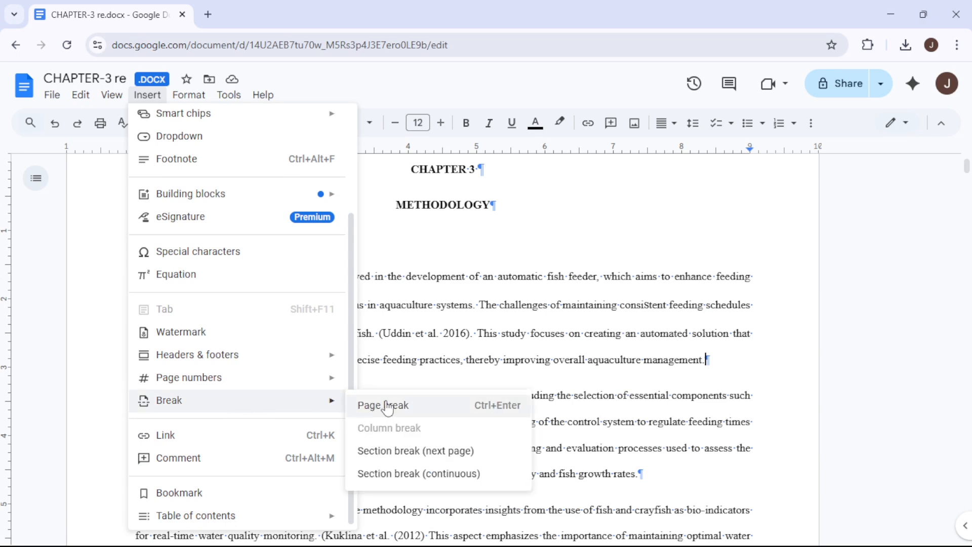
{"action": "left_click", "coordinate": [414, 458]}
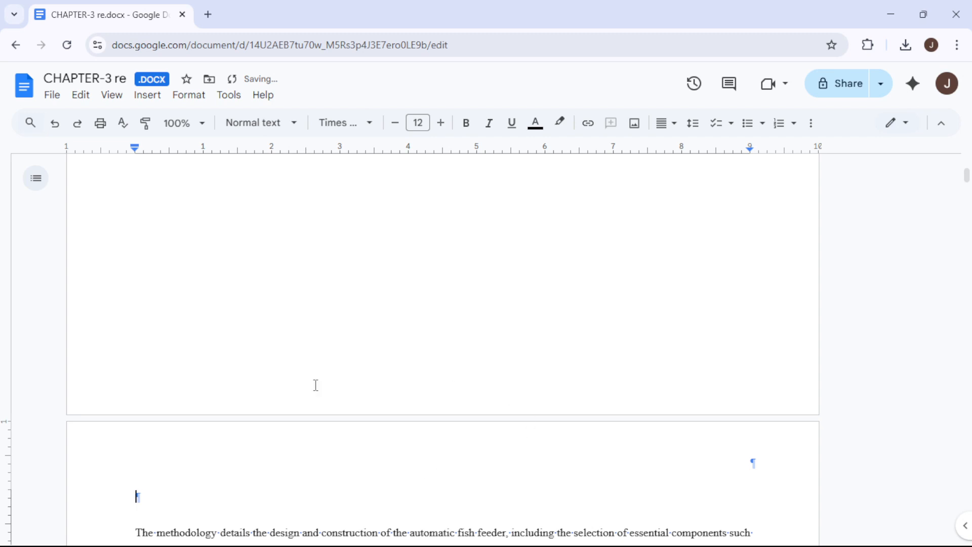
Examine the section break after the first Introduction paragraph and the page that follows it.
{"action": "scroll", "coordinate": [263, 423], "scroll_direction": "down", "scroll_amount": 4}
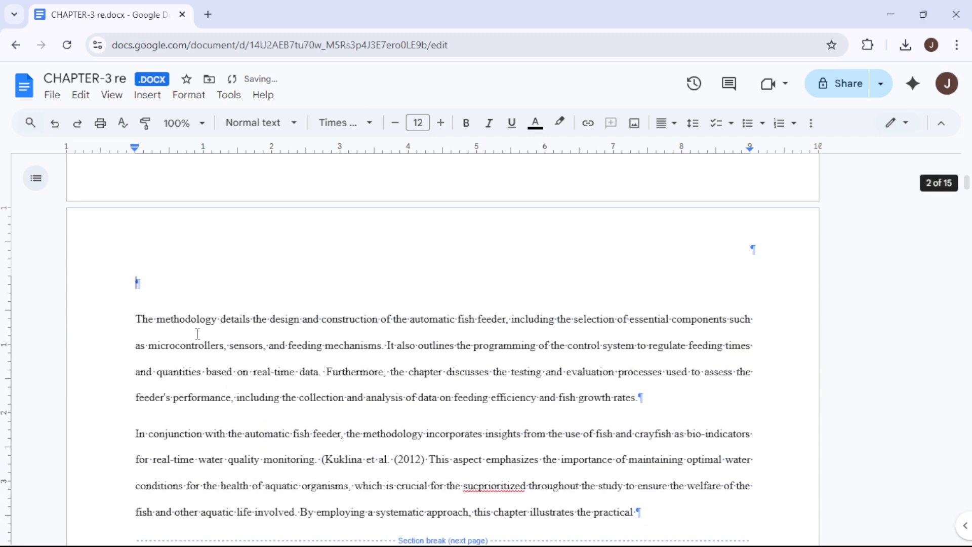
{"action": "scroll", "coordinate": [256, 382], "scroll_direction": "up", "scroll_amount": 8}
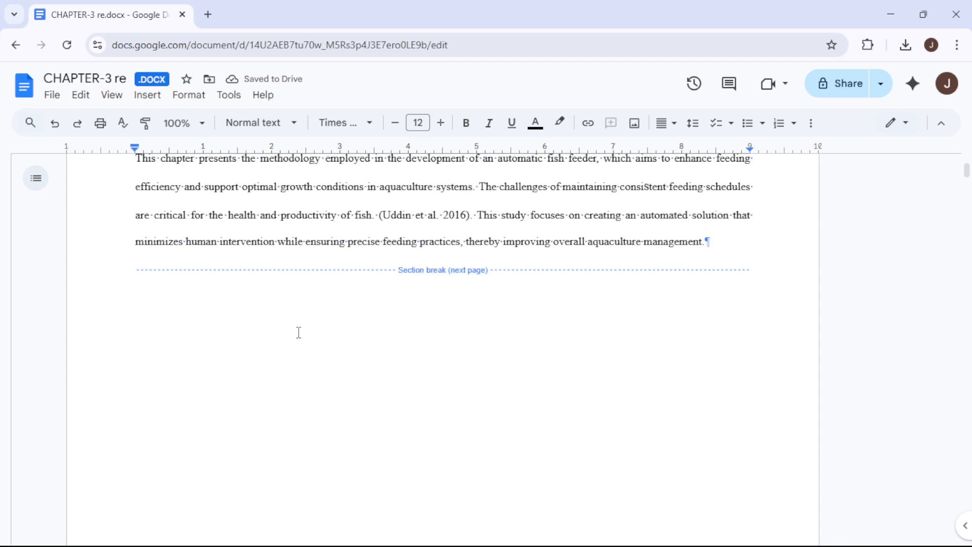
{"action": "scroll", "coordinate": [299, 332], "scroll_direction": "down", "scroll_amount": 10}
{"action": "scroll", "coordinate": [239, 425], "scroll_direction": "up", "scroll_amount": 5}
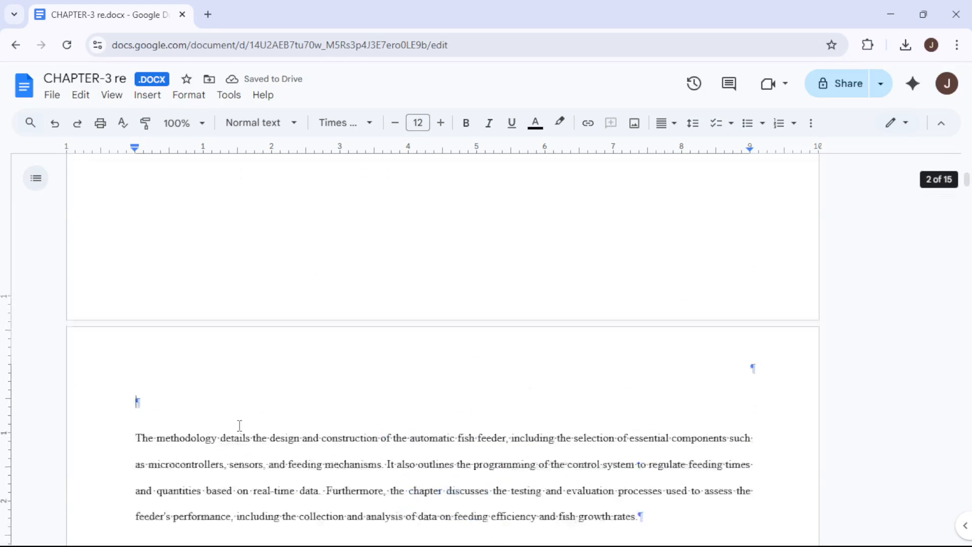
{"action": "scroll", "coordinate": [239, 425], "scroll_direction": "up", "scroll_amount": 7}
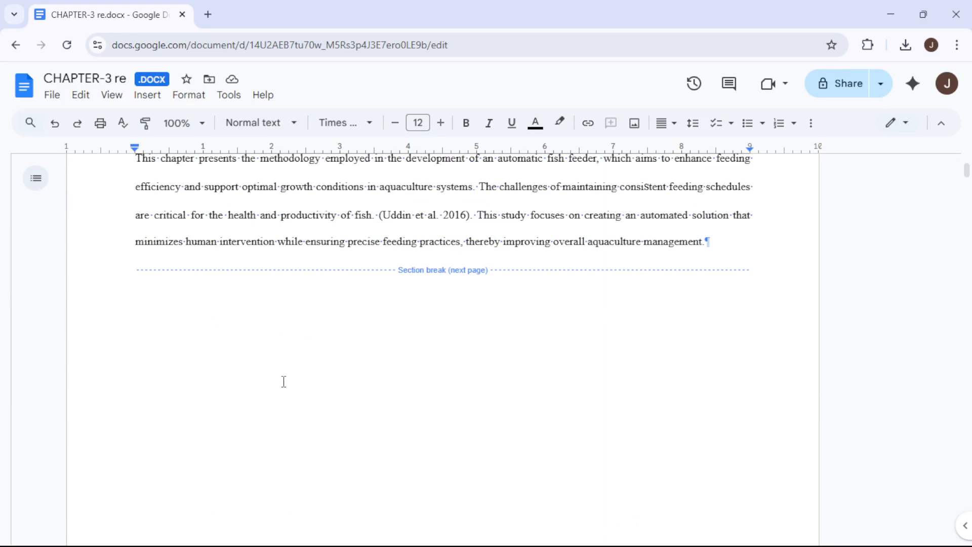
{"action": "scroll", "coordinate": [299, 381], "scroll_direction": "down", "scroll_amount": 2}
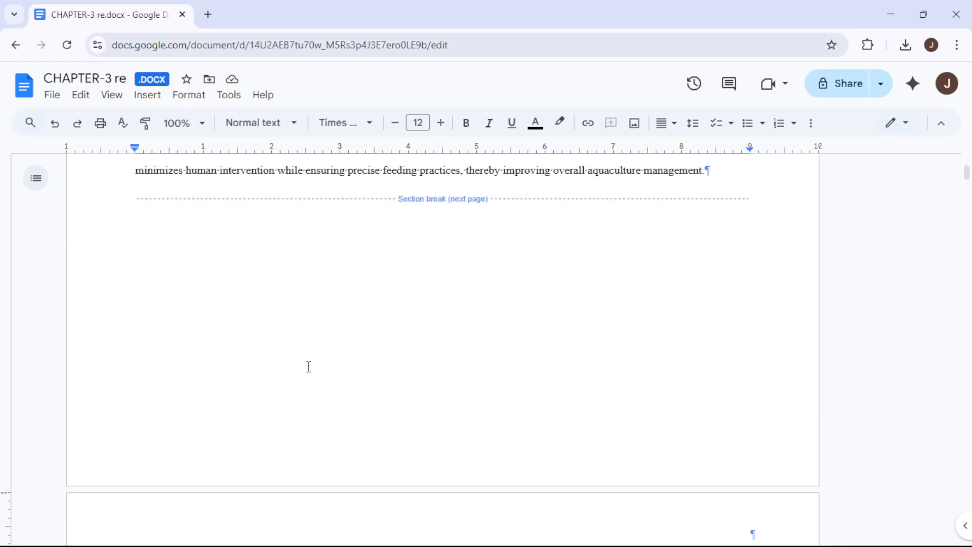
{"action": "left_click", "coordinate": [308, 366]}
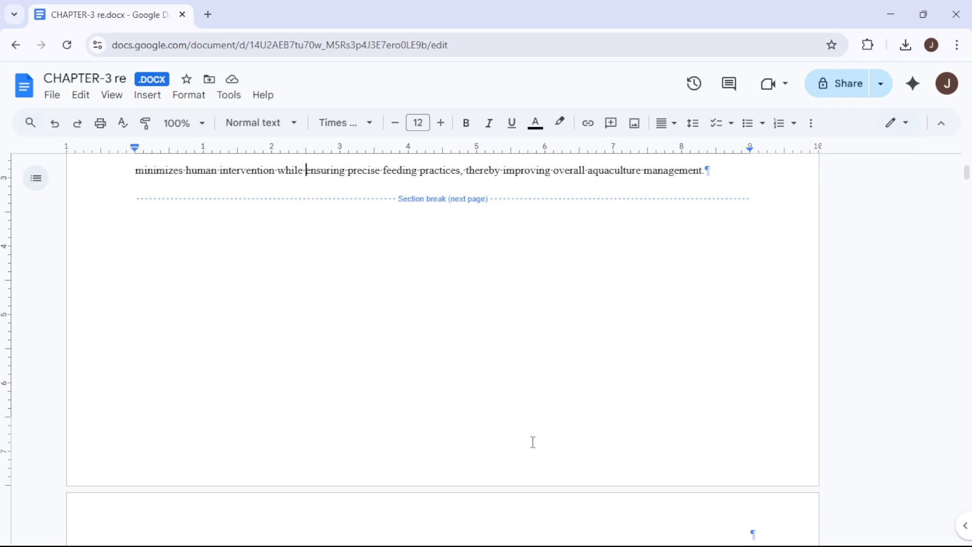
{"action": "scroll", "coordinate": [531, 442], "scroll_direction": "down", "scroll_amount": 5}
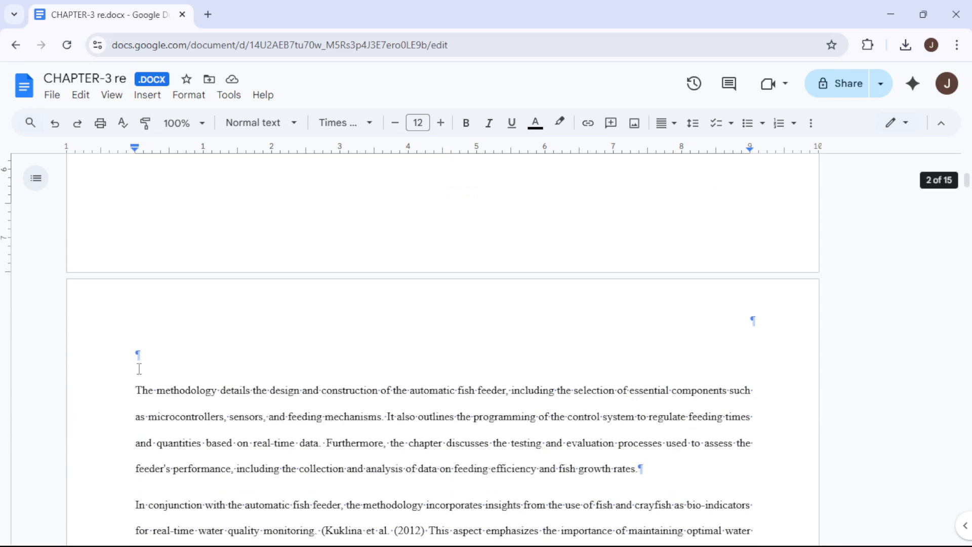
Try to delete the empty paragraph above "The methodology details" on the second page.
{"action": "left_click", "coordinate": [172, 351]}
{"action": "key", "text": "BackSpace"}
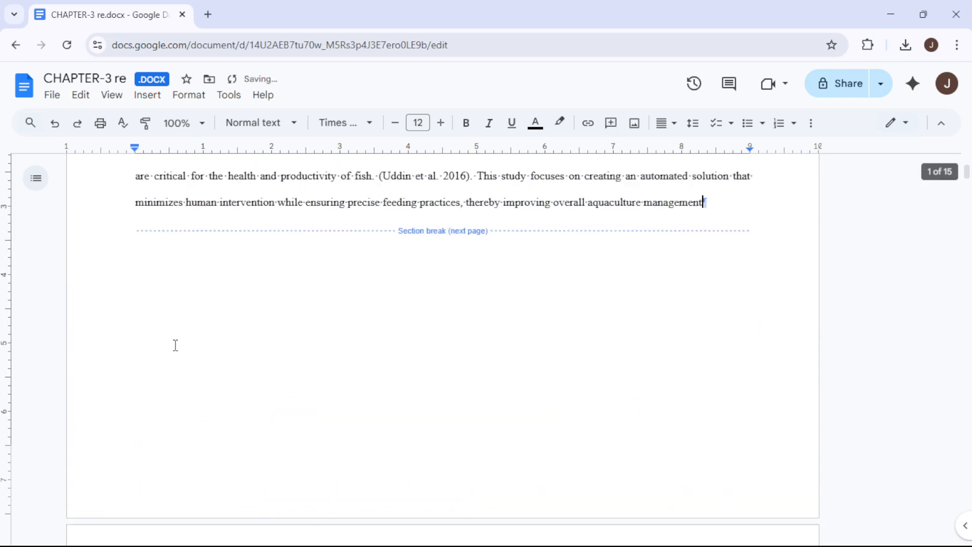
{"action": "scroll", "coordinate": [314, 370], "scroll_direction": "down", "scroll_amount": 5}
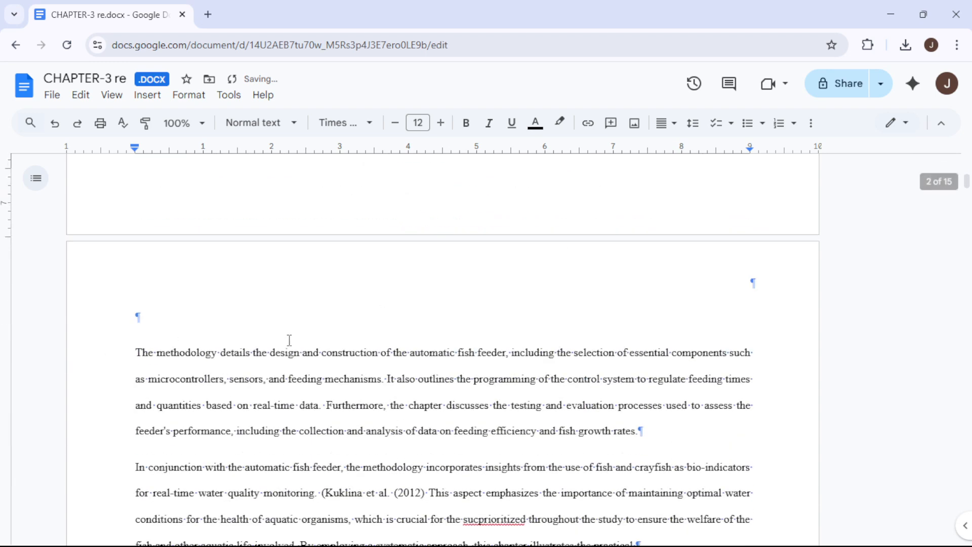
{"action": "scroll", "coordinate": [343, 310], "scroll_direction": "down", "scroll_amount": 10}
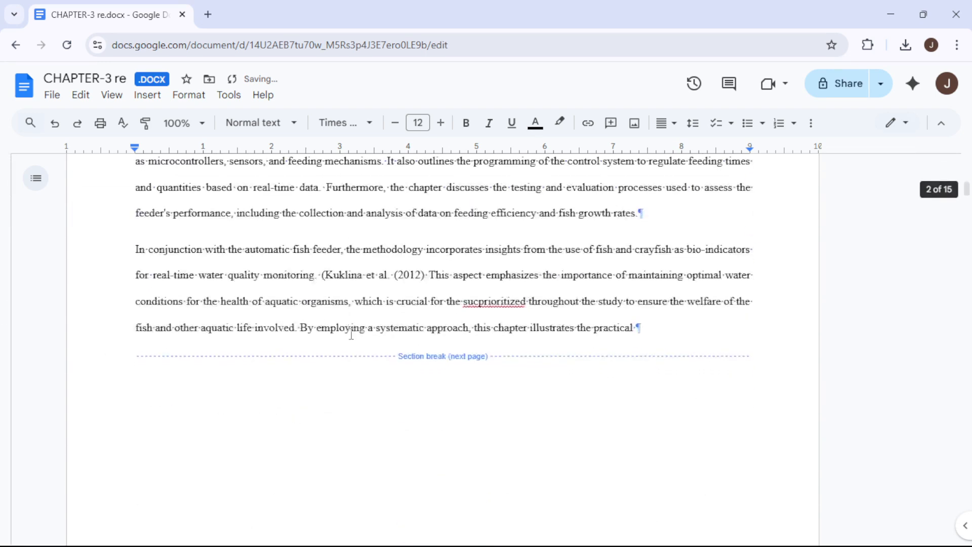
{"action": "scroll", "coordinate": [261, 263], "scroll_direction": "up", "scroll_amount": 10}
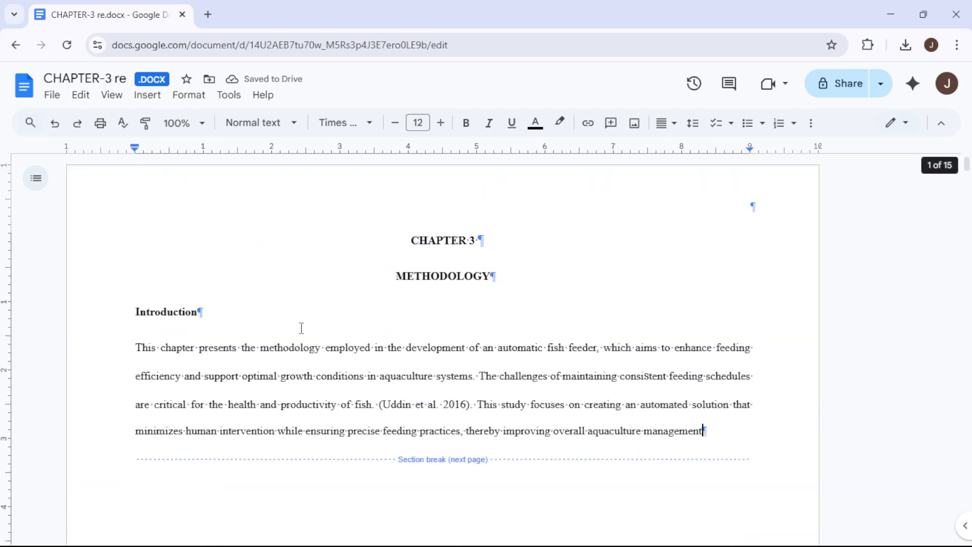
Open the section 1 header on the first page for editing and look at its options.
{"action": "double_click", "coordinate": [676, 197]}
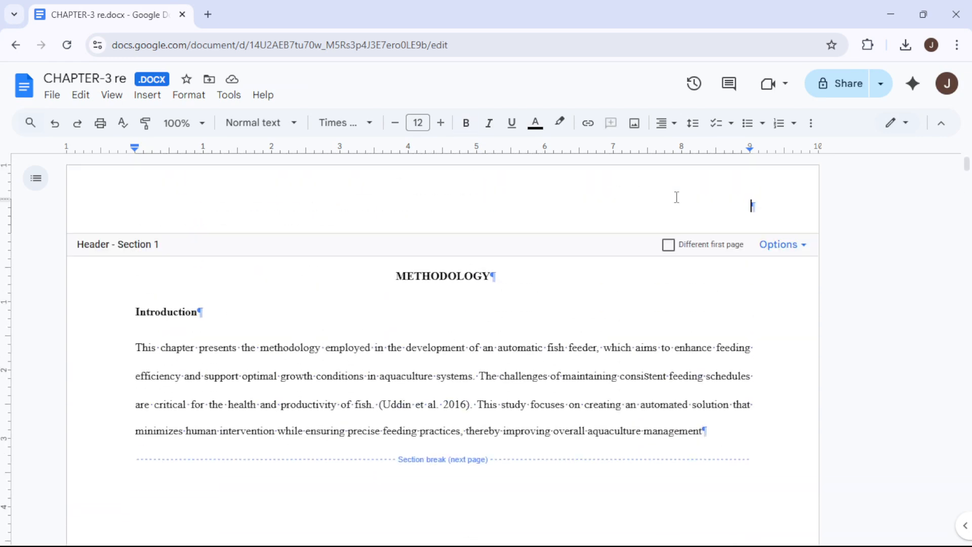
{"action": "left_click", "coordinate": [794, 250]}
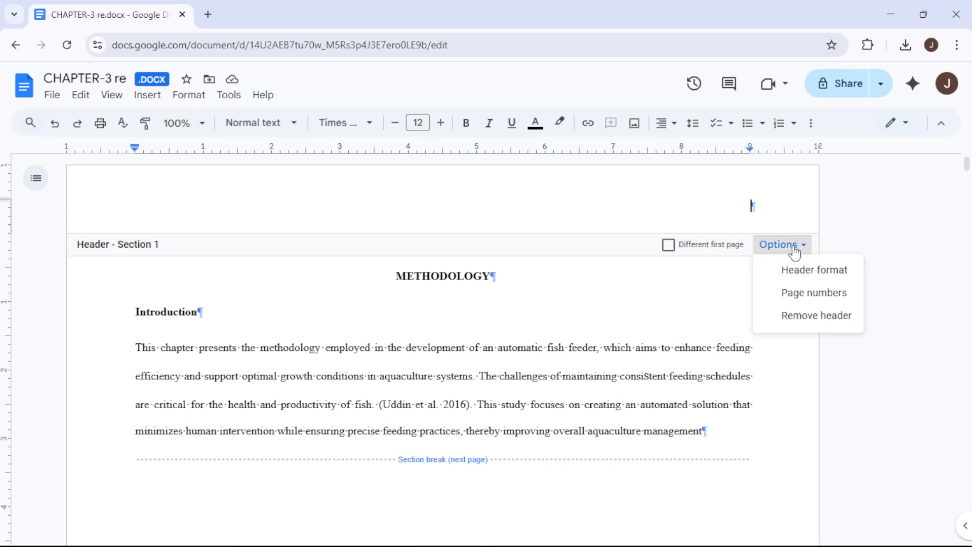
{"action": "left_click", "coordinate": [794, 250]}
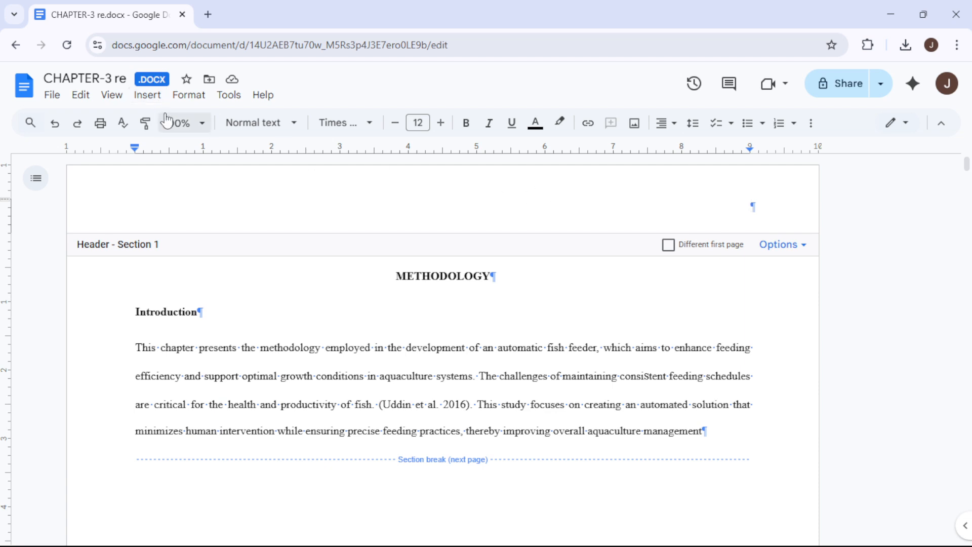
Insert the page count into the section 1 header and delete it again.
{"action": "left_click", "coordinate": [147, 95]}
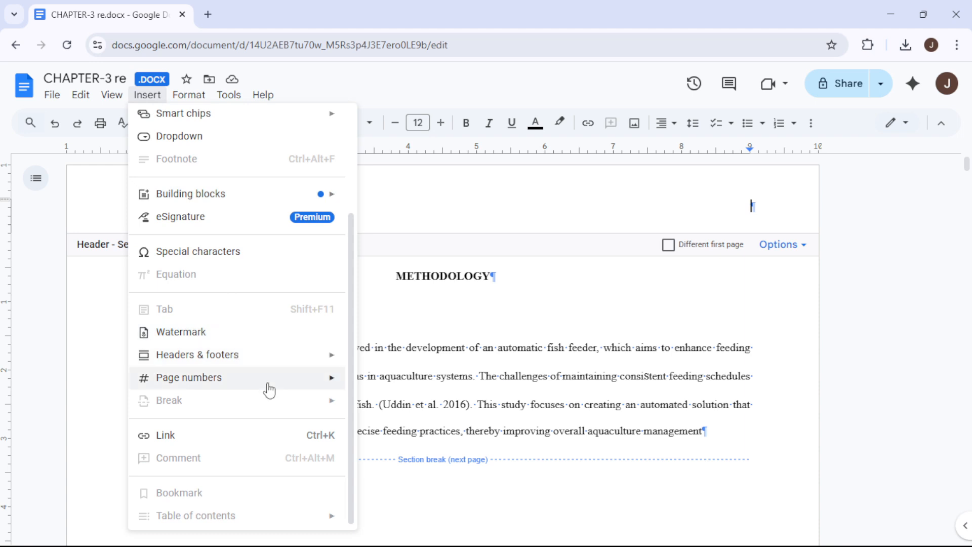
{"action": "mouse_move", "coordinate": [271, 388]}
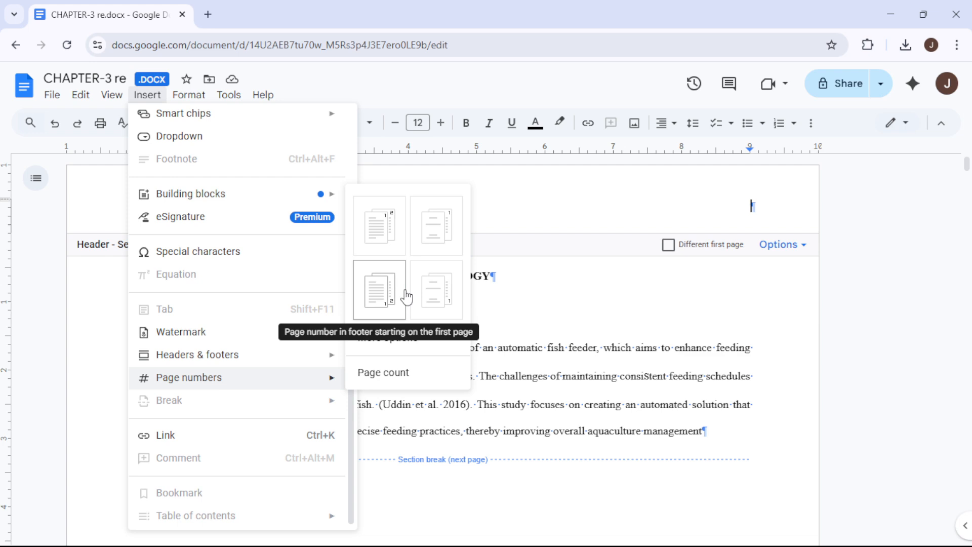
{"action": "left_click", "coordinate": [426, 384]}
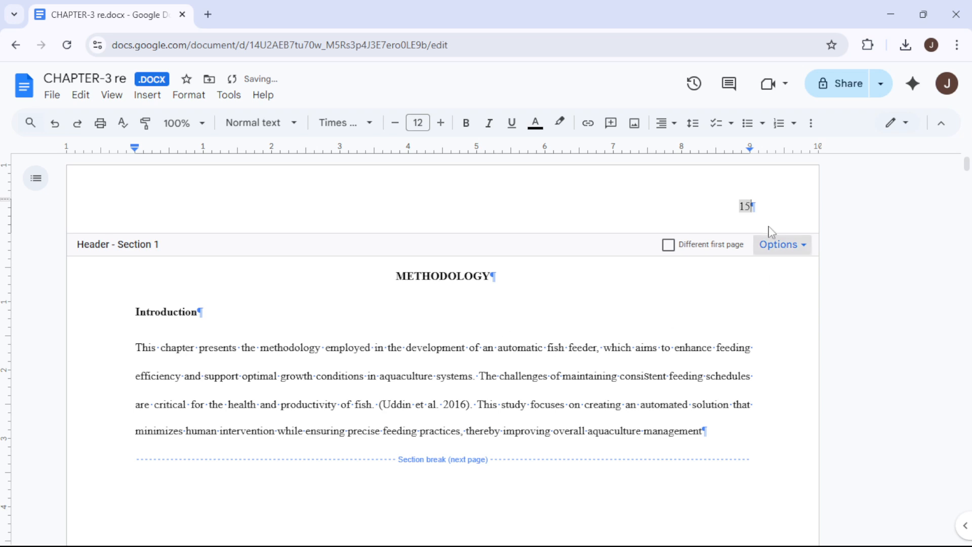
{"action": "left_click", "coordinate": [754, 210]}
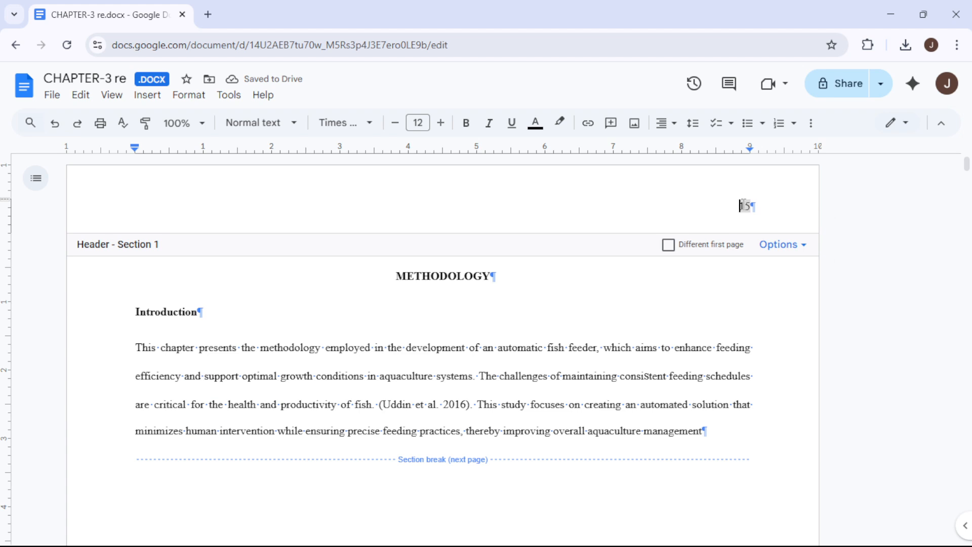
{"action": "double_click", "coordinate": [767, 207]}
{"action": "key", "text": "BackSpace"}
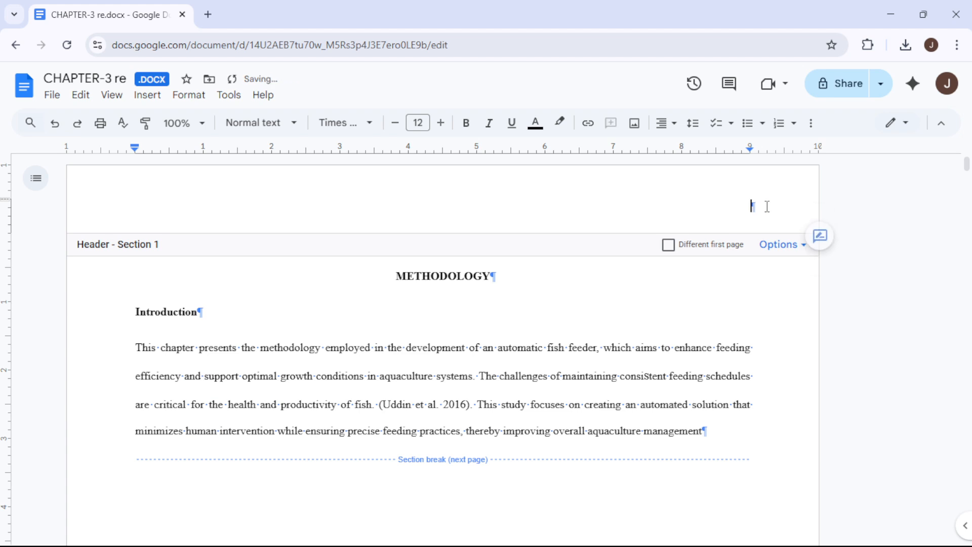
Unlink the section 2 header from the previous section's header.
{"action": "scroll", "coordinate": [713, 359], "scroll_direction": "down", "scroll_amount": 15}
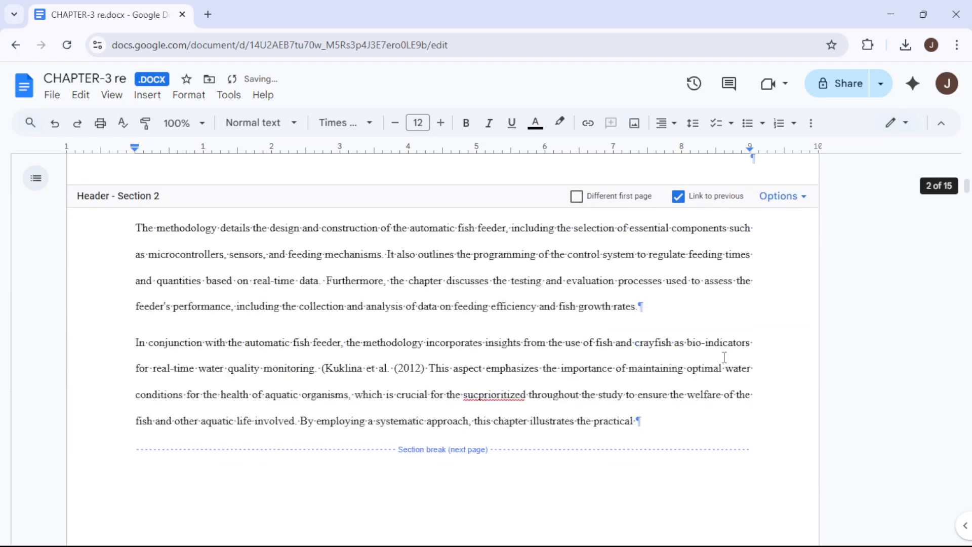
{"action": "scroll", "coordinate": [720, 350], "scroll_direction": "up", "scroll_amount": 5}
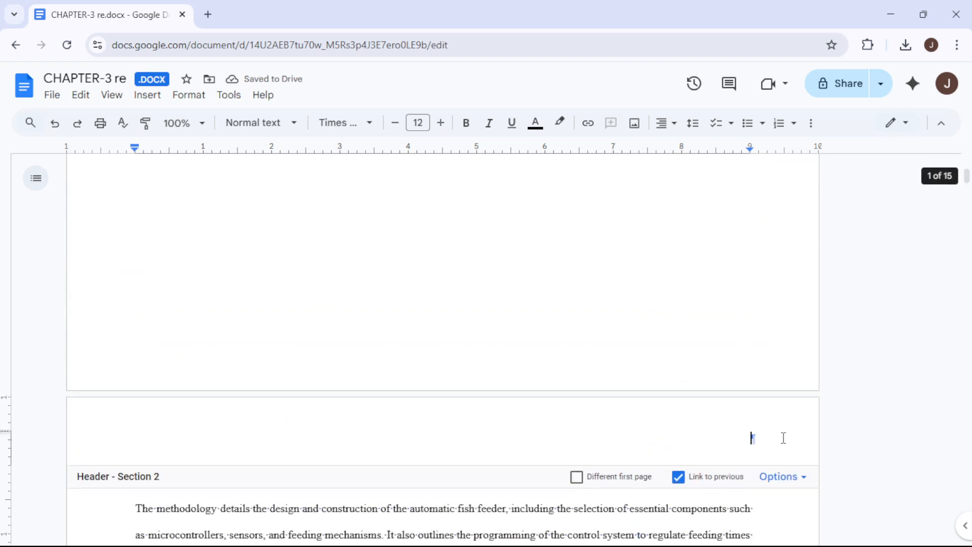
{"action": "left_click", "coordinate": [691, 483]}
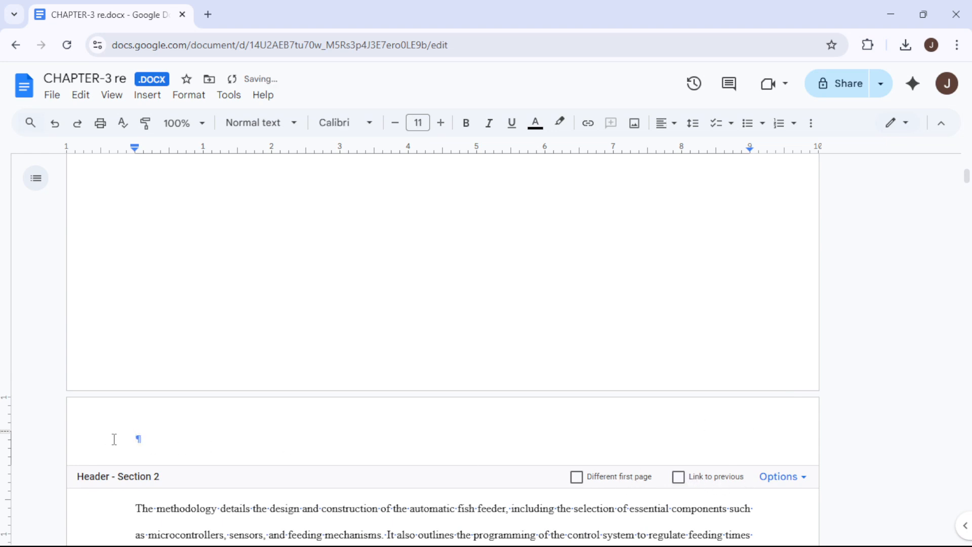
Insert the page count into the section 2 header and delete it again.
{"action": "scroll", "coordinate": [523, 421], "scroll_direction": "down", "scroll_amount": 3}
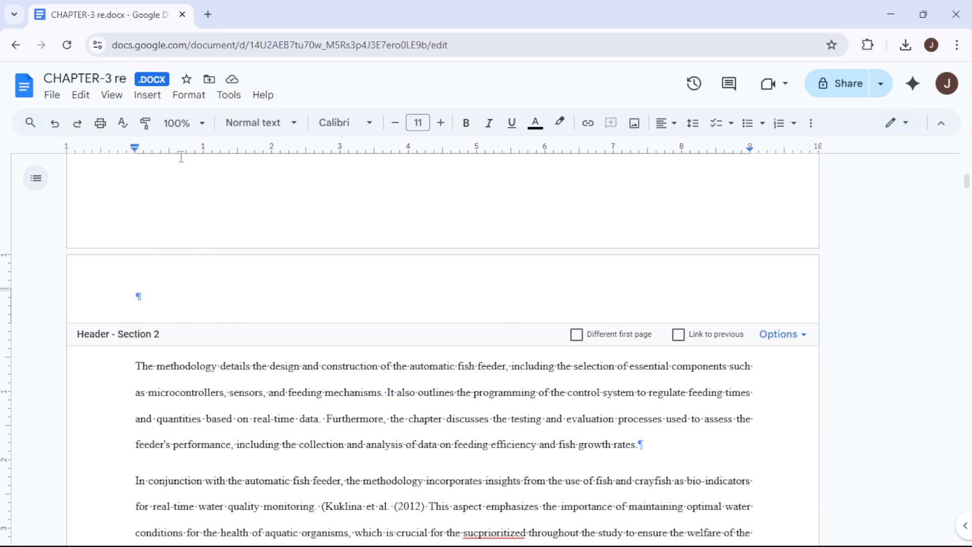
{"action": "left_click", "coordinate": [151, 104]}
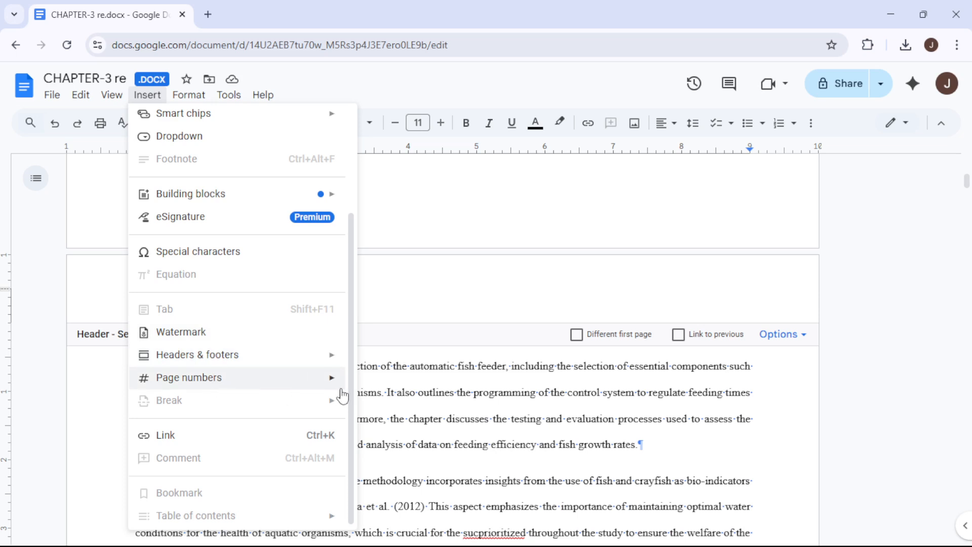
{"action": "mouse_move", "coordinate": [344, 388]}
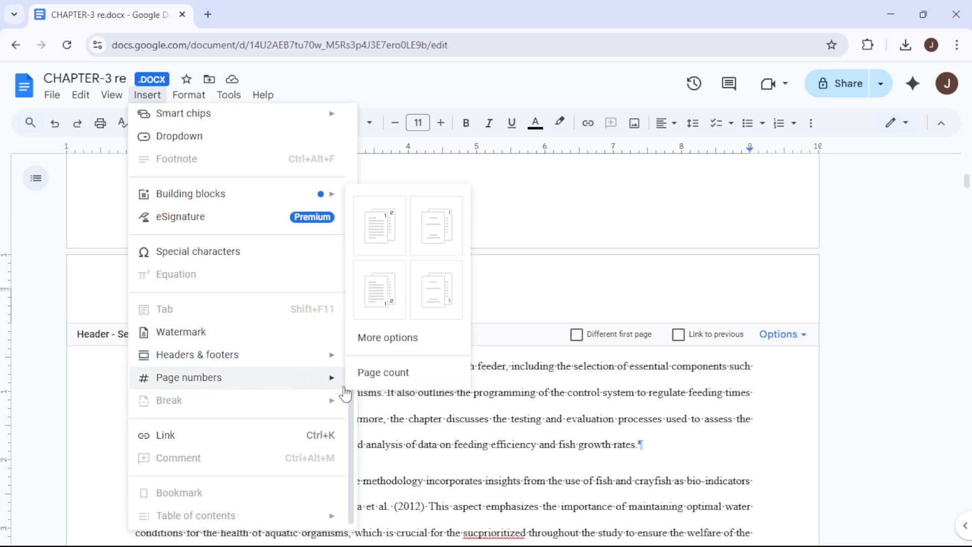
{"action": "left_click", "coordinate": [399, 372]}
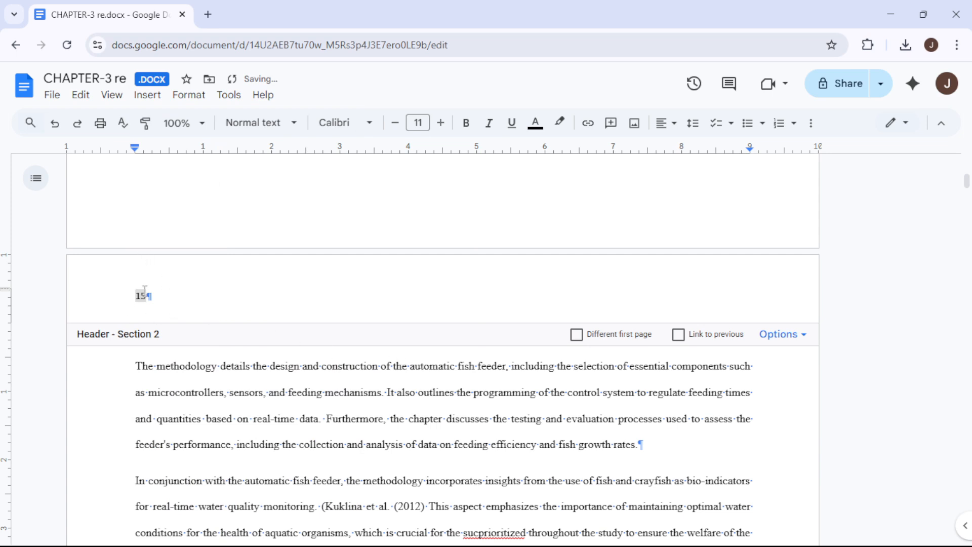
{"action": "key", "text": "BackSpace"}
Open the section 3 header above the circuit diagram and unlink it from the previous section's header.
{"action": "scroll", "coordinate": [425, 375], "scroll_direction": "down", "scroll_amount": 13}
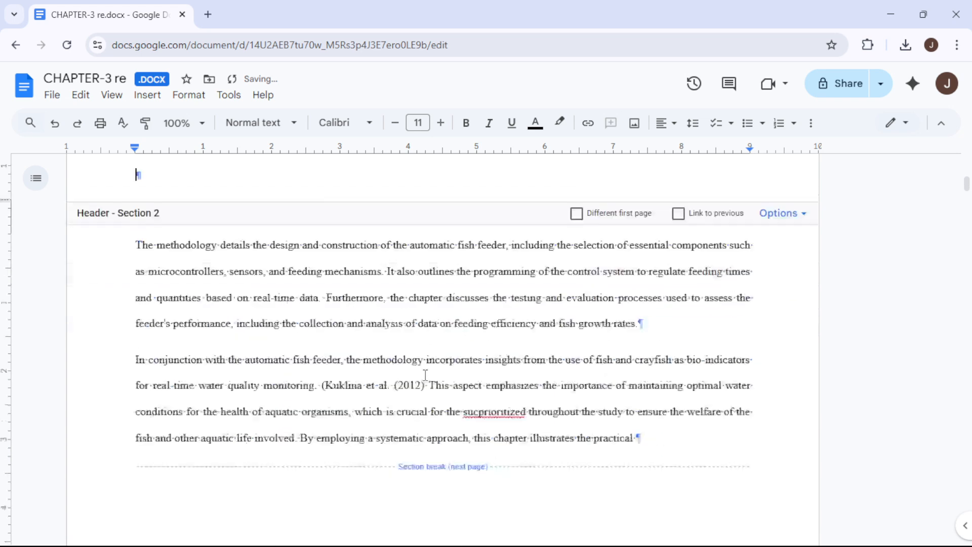
{"action": "scroll", "coordinate": [342, 362], "scroll_direction": "down", "scroll_amount": 3}
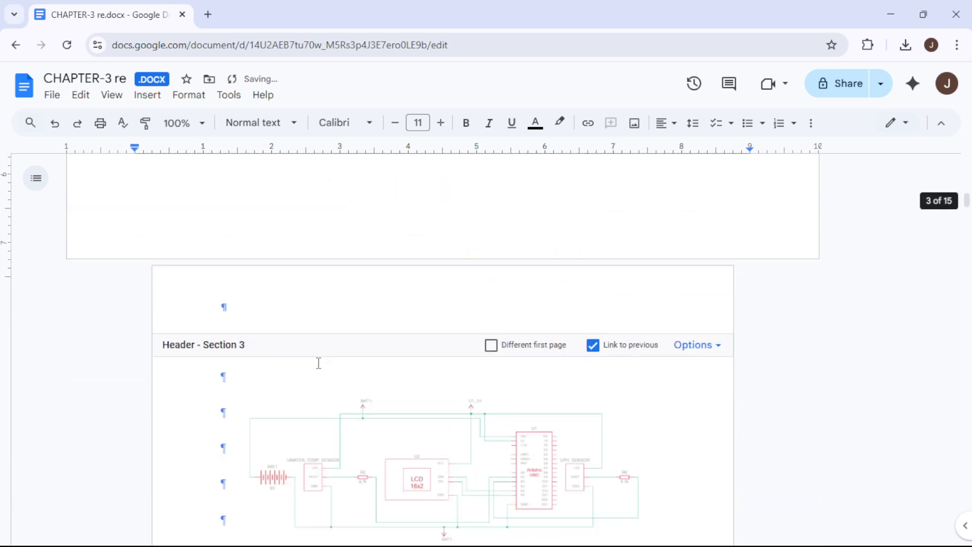
{"action": "left_click", "coordinate": [280, 233]}
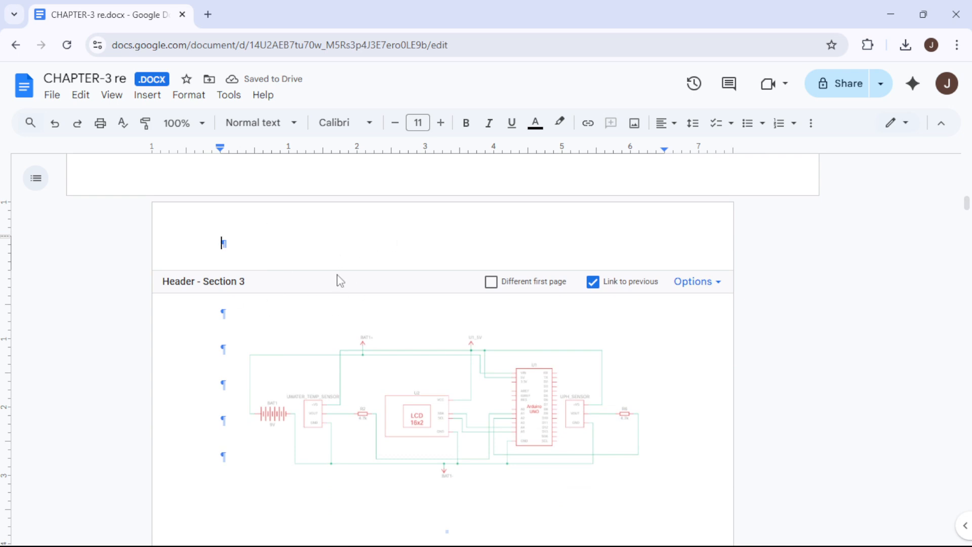
{"action": "left_click", "coordinate": [595, 286]}
Add page numbers to the section 3 header, using the layout that numbers every page at its upper-right corner.
{"action": "left_click", "coordinate": [144, 100]}
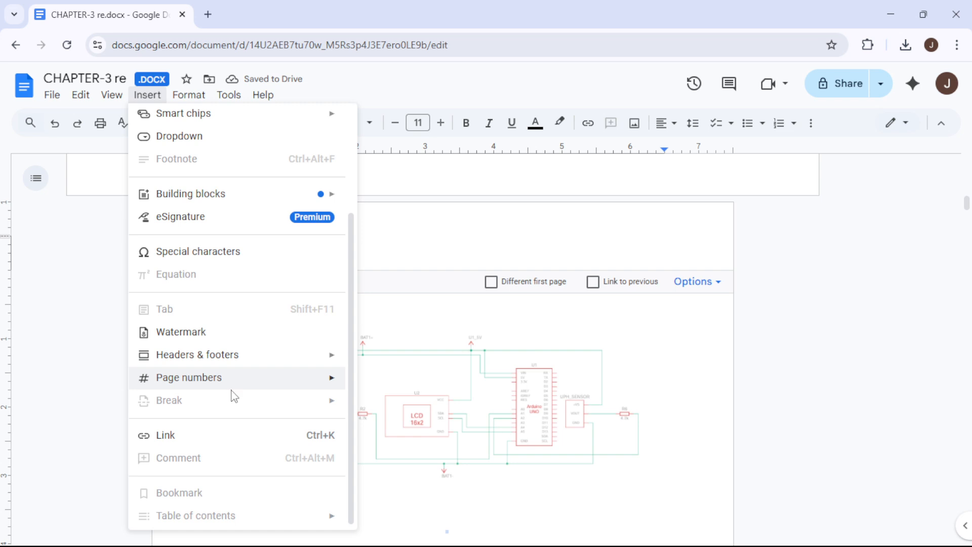
{"action": "mouse_move", "coordinate": [243, 387]}
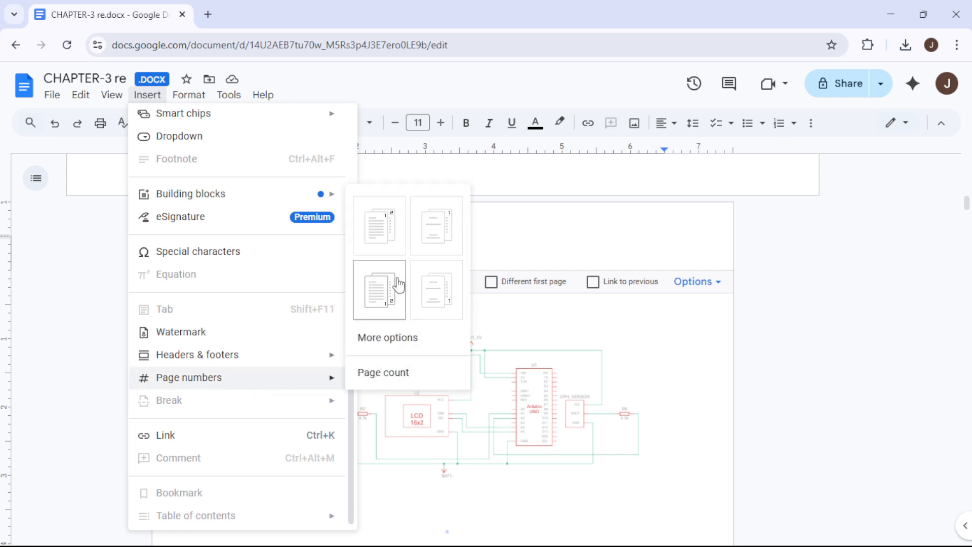
{"action": "left_click", "coordinate": [386, 224]}
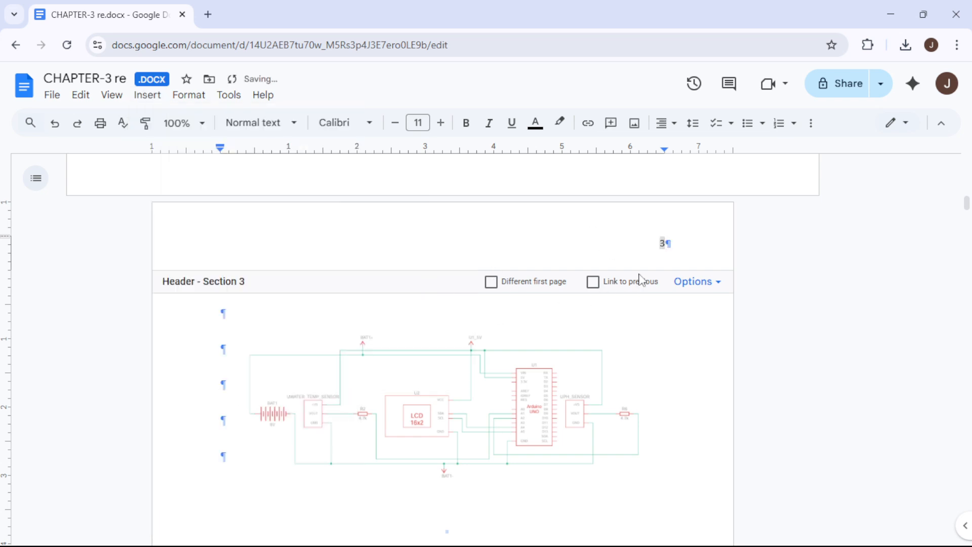